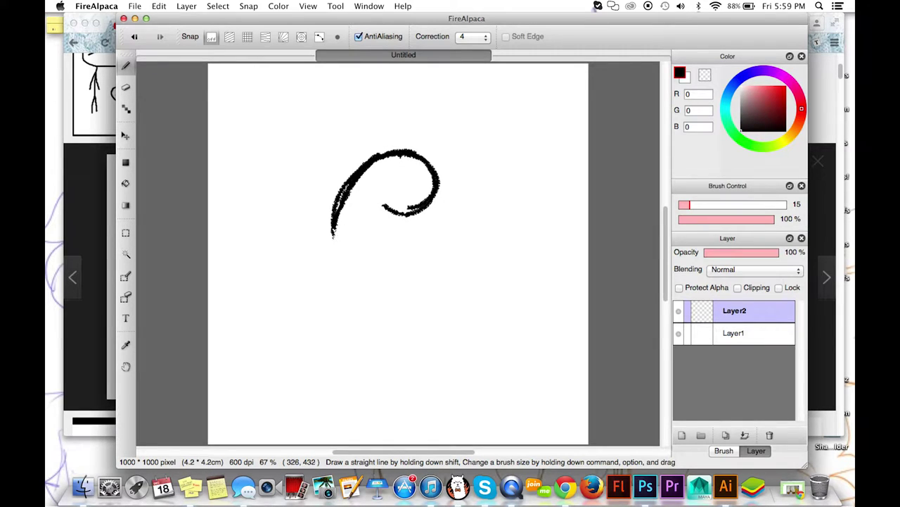
Erase the long tail of the head curve with the eraser and redraw the chin's lower curve with the brush.
key("e")
mouse_move(333, 238)
left_mouse_down()
mouse_move(348, 211)
mouse_move(326, 244)
mouse_move(356, 181)
mouse_move(411, 209)
mouse_move(406, 165)
mouse_move(360, 162)
left_mouse_up()
left_click(703, 205)
key("b")
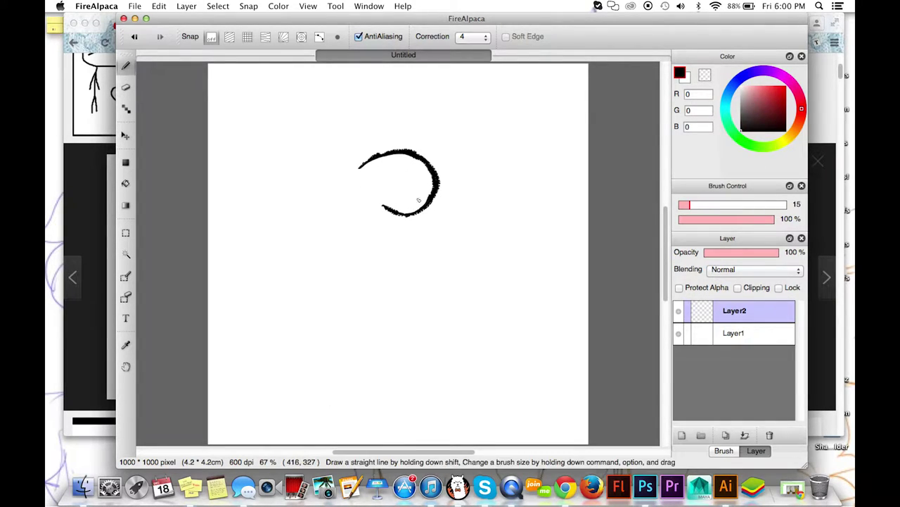
left_click_drag(390, 214, 420, 215)
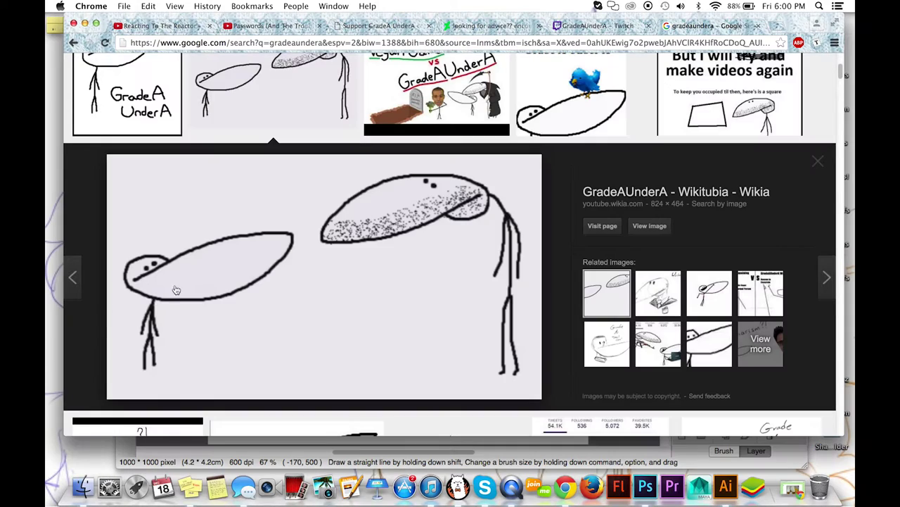
Check the stick-figure reference in Chrome and draw the head's sloping forehead, rounded snout, underside and mouth line.
left_click(565, 486)
left_click(556, 458)
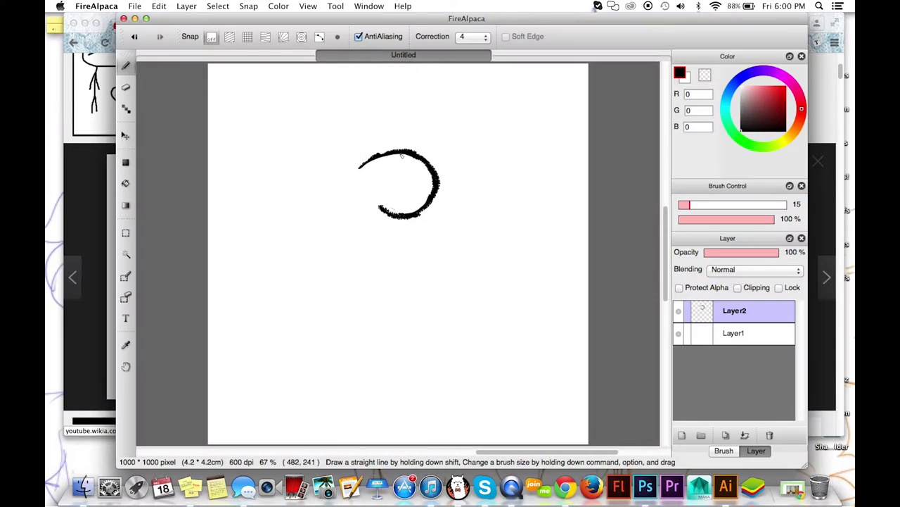
mouse_move(377, 161)
left_mouse_down()
mouse_move(341, 177)
mouse_move(303, 229)
left_mouse_up()
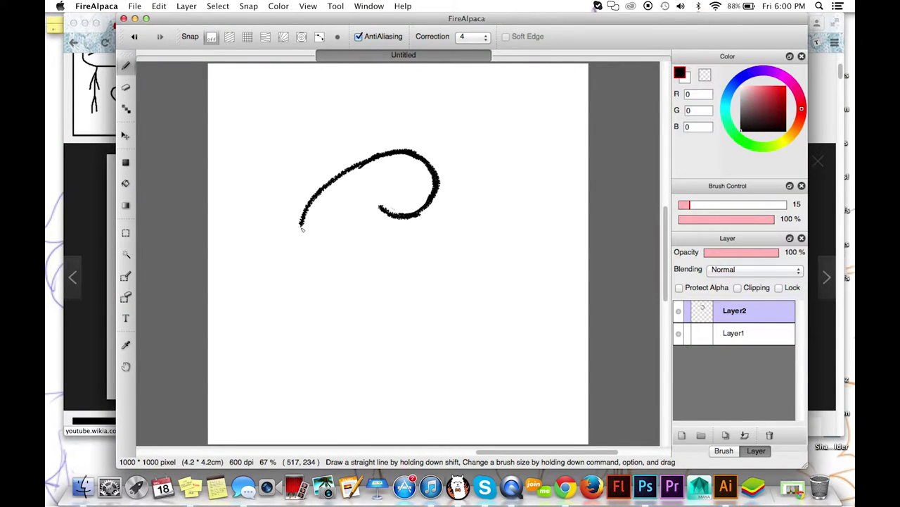
key("super+z")
mouse_move(388, 150)
left_mouse_down()
mouse_move(340, 181)
mouse_move(300, 245)
left_mouse_up()
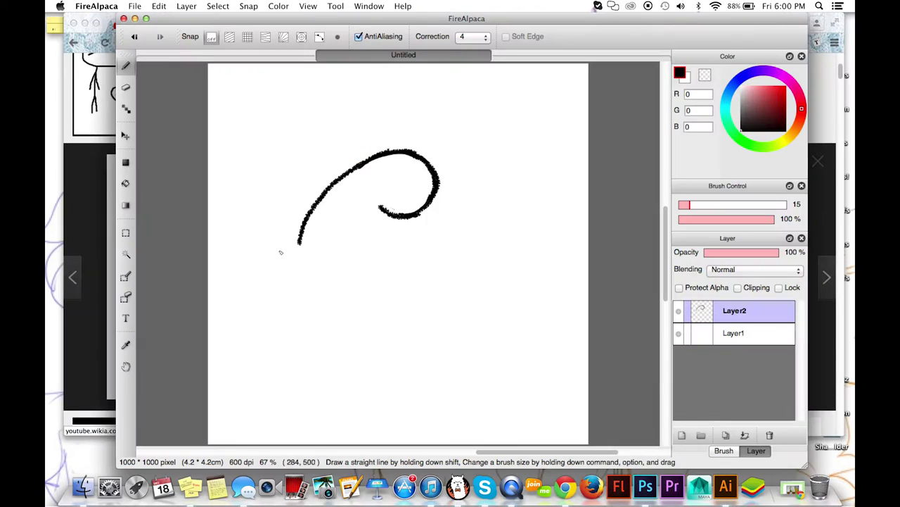
mouse_move(307, 250)
left_mouse_down()
mouse_move(344, 242)
mouse_move(412, 185)
left_mouse_up()
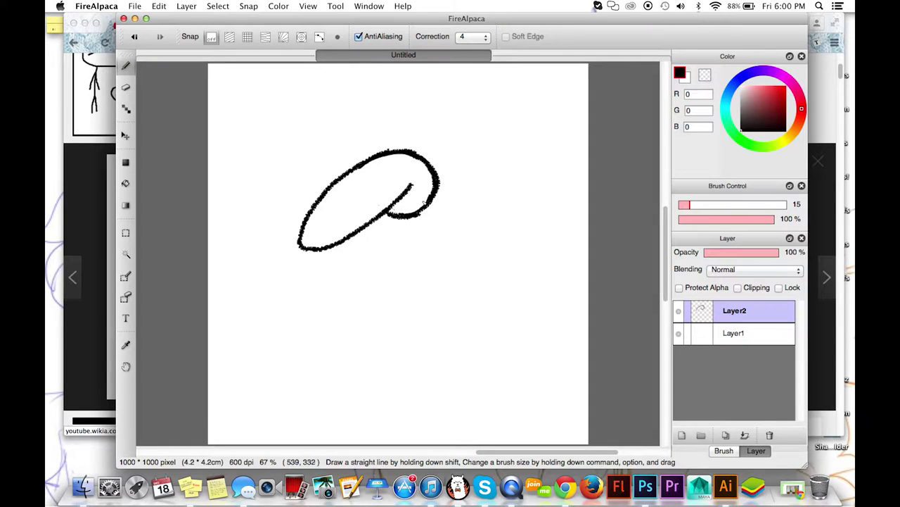
Transform the head drawing so it tilts flatter and sits lower and further left on the canvas.
left_click(218, 6)
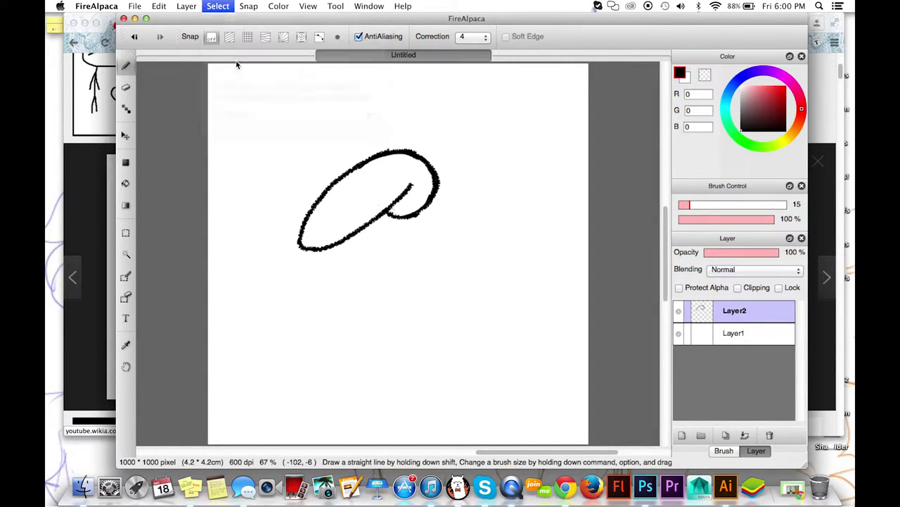
left_click(369, 113)
mouse_move(466, 127)
left_mouse_down()
mouse_move(471, 138)
mouse_move(369, 220)
left_mouse_up()
key("Return")
Compare with the reference image in Chrome and dot two small eyes near the top of the head.
left_click(83, 254)
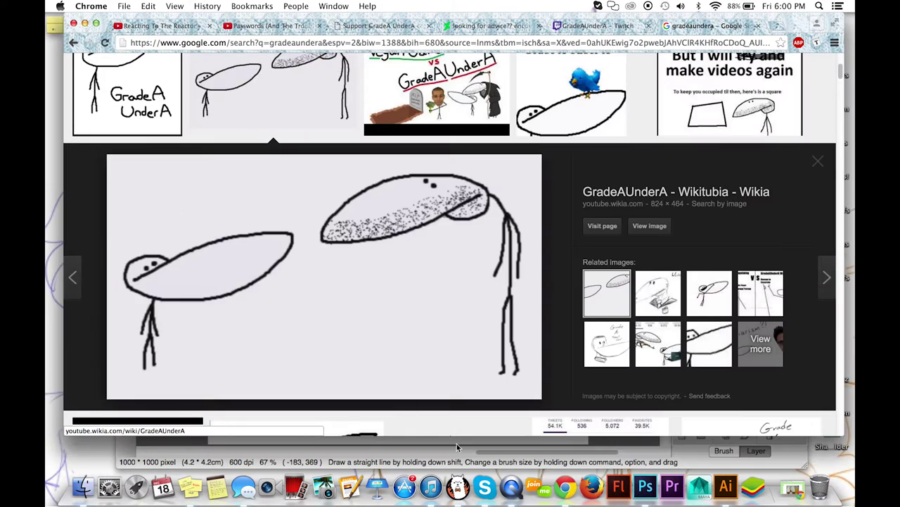
left_click(441, 439)
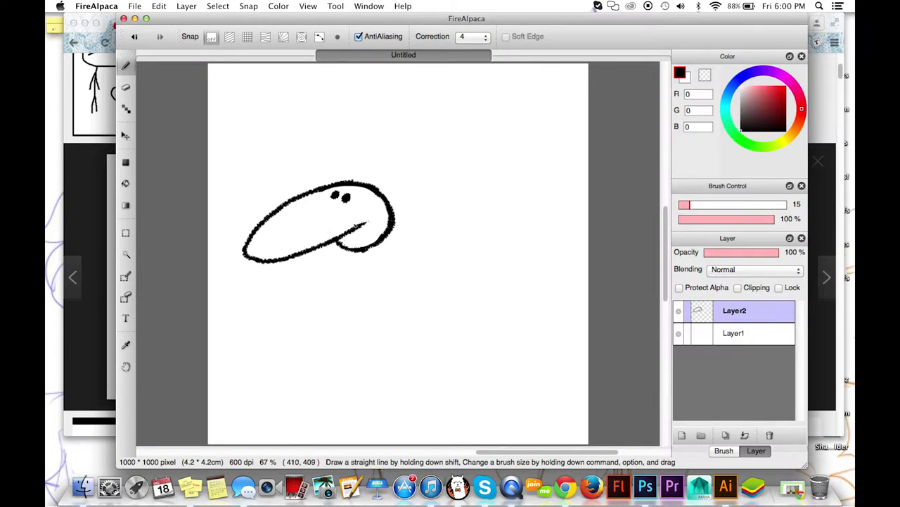
key("super+z")
Set the brush size to 4 and stipple stubble over the snout, along the mouth line and on the jaw.
left_click_drag(688, 206, 680, 207)
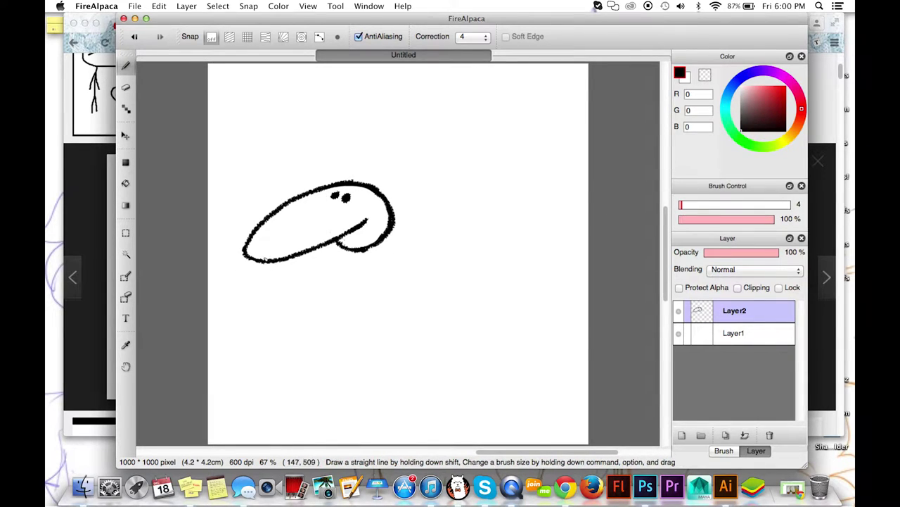
left_click_drag(256, 252, 263, 253)
left_click(251, 246)
left_click(260, 243)
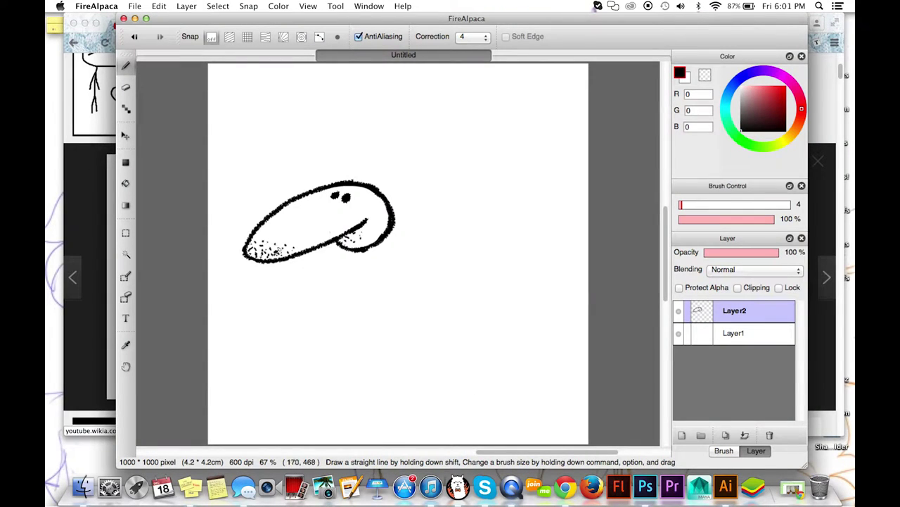
left_click_drag(275, 244, 295, 245)
Set the brush size to 14 and draw two pointed ears on the head and a nostril on the snout.
left_click(684, 206)
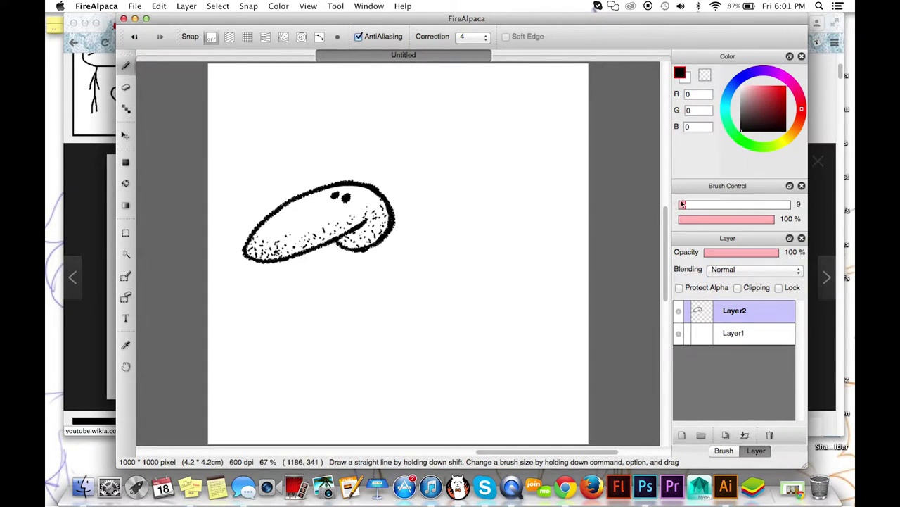
mouse_move(373, 199)
left_mouse_down()
mouse_move(382, 175)
mouse_move(391, 200)
left_mouse_up()
key("super+z")
left_click(689, 204)
mouse_move(386, 175)
left_mouse_down()
mouse_move(391, 191)
mouse_move(381, 199)
left_mouse_up()
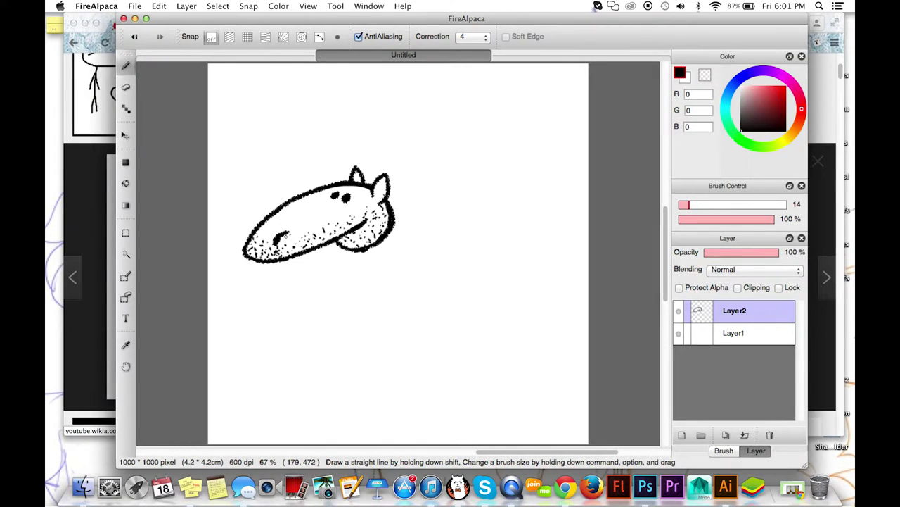
Add a second nostril at the snout and move the head drawing up and slightly left on the canvas.
left_click_drag(433, 266, 411, 244)
scroll(428, 247, "down", 1)
left_click(125, 135)
mouse_move(282, 215)
left_mouse_down()
mouse_move(289, 198)
mouse_move(271, 188)
left_mouse_up()
key("b")
left_click_drag(422, 252, 423, 233)
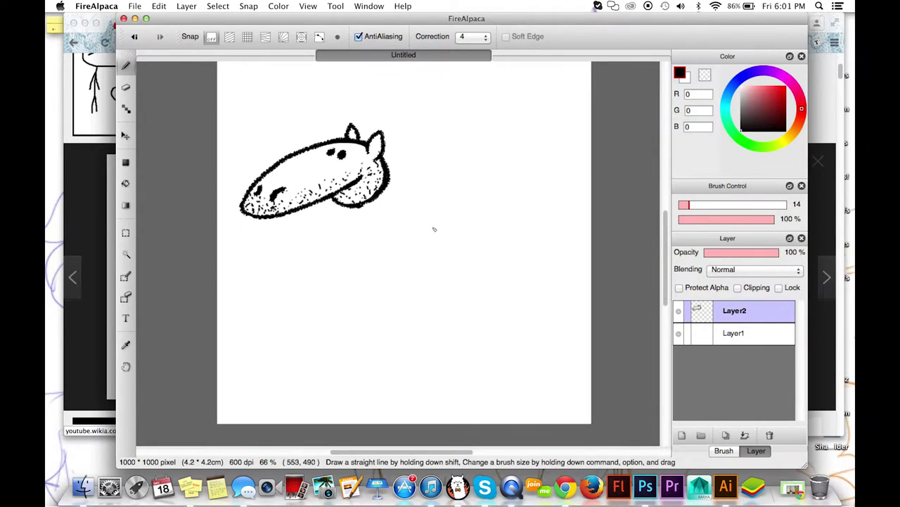
Draw the horse's neck as two lines sloping down from behind the ear and from under the jaw.
left_click_drag(383, 157, 416, 225)
left_click_drag(335, 199, 370, 243)
key("super+z")
With brush size 21, draw the back, thicken the rear neck line and outline the chest, belly and rump.
left_click(693, 204)
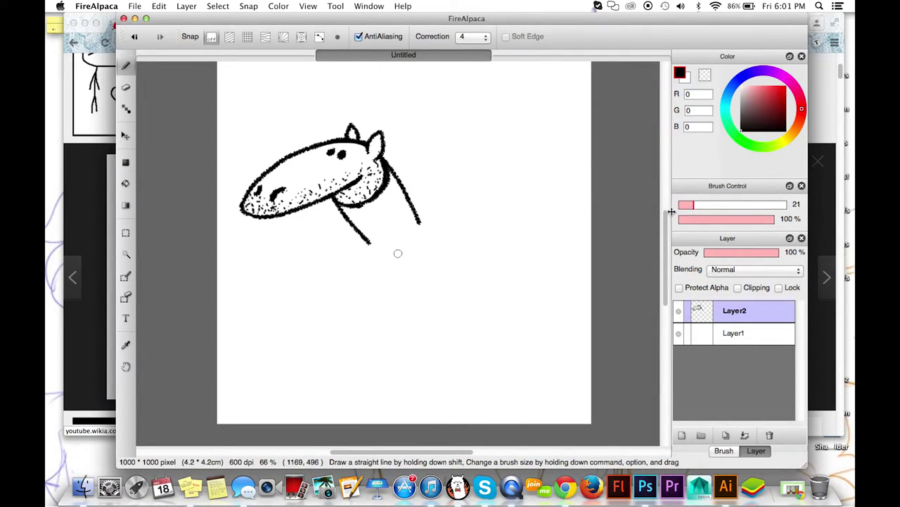
left_click_drag(417, 223, 512, 261)
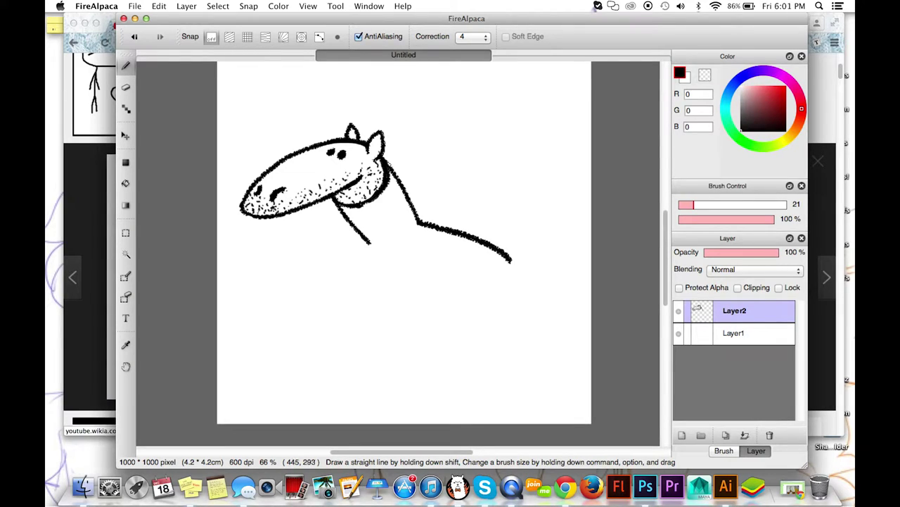
left_click_drag(384, 158, 418, 221)
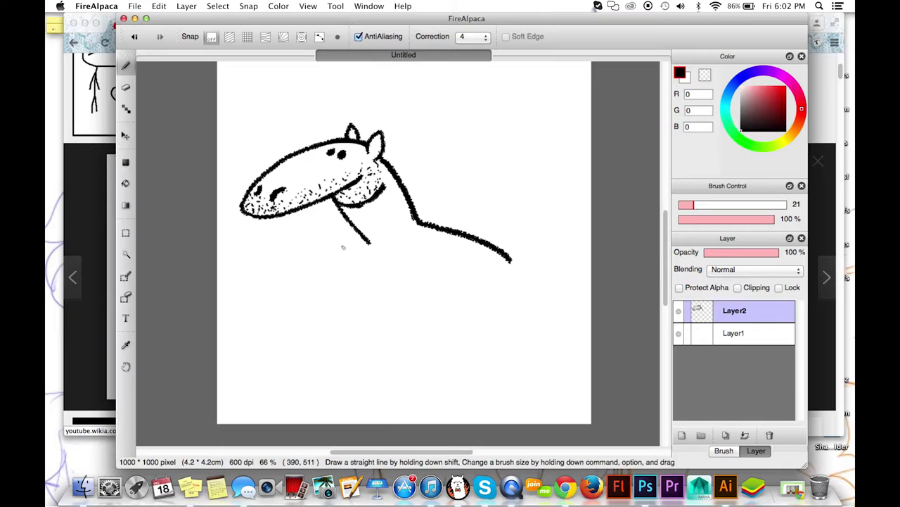
mouse_move(367, 242)
left_mouse_down()
mouse_move(400, 312)
mouse_move(473, 312)
mouse_move(466, 316)
mouse_move(489, 323)
mouse_move(515, 316)
mouse_move(528, 291)
mouse_move(518, 264)
mouse_move(501, 253)
left_mouse_up()
Move the horse drawing up on the canvas to make room for the legs and return to the brush.
left_click(125, 135)
left_click_drag(329, 189, 323, 156)
left_click(126, 65)
Set the brush size to 16 and draw the near front leg from the chest down to a flat hoof.
left_click(689, 205)
scroll(515, 265, "down", 2)
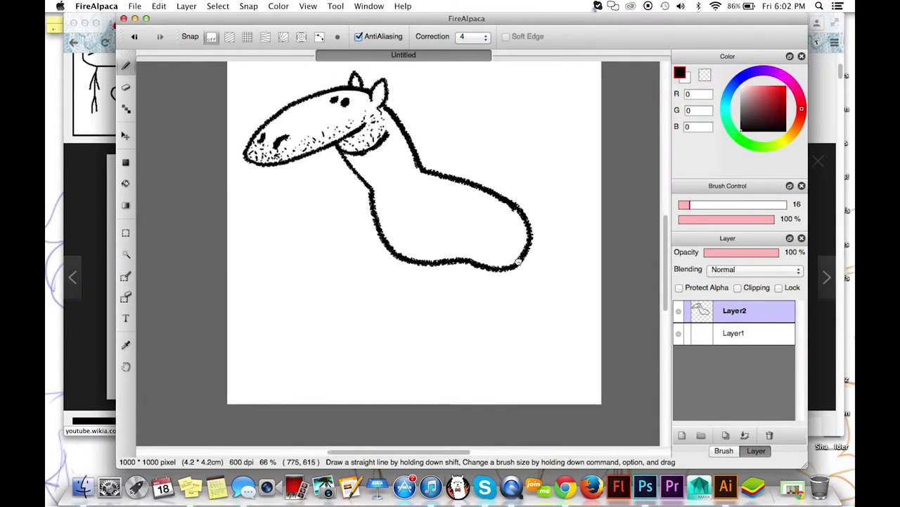
mouse_move(389, 221)
left_mouse_down()
mouse_move(404, 284)
mouse_move(398, 386)
mouse_move(440, 382)
mouse_move(434, 366)
left_mouse_up()
left_click_drag(433, 365, 438, 299)
key("super+z")
left_click_drag(434, 370, 438, 241)
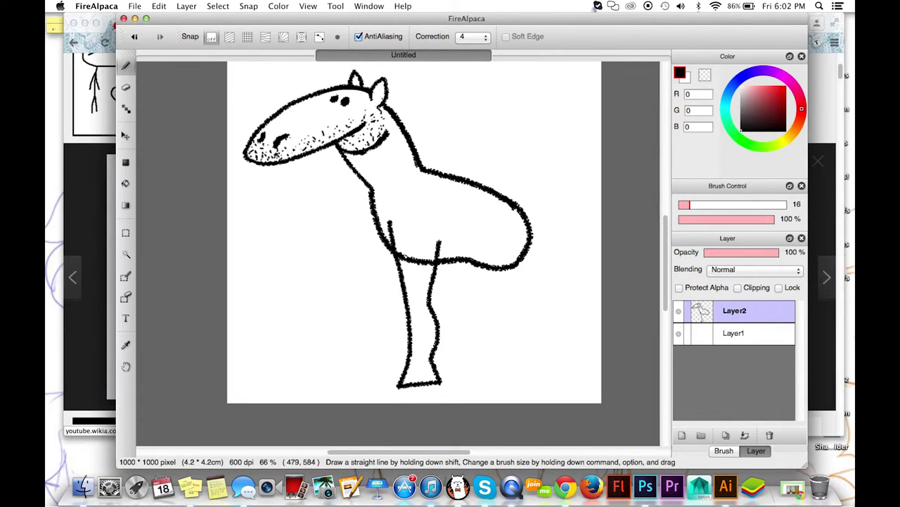
Clear the body outline crossing the front leg, add a curved shoulder line and mark off the hoof.
key("super+z")
mouse_move(401, 209)
left_mouse_down()
mouse_move(392, 229)
mouse_move(402, 206)
left_mouse_up()
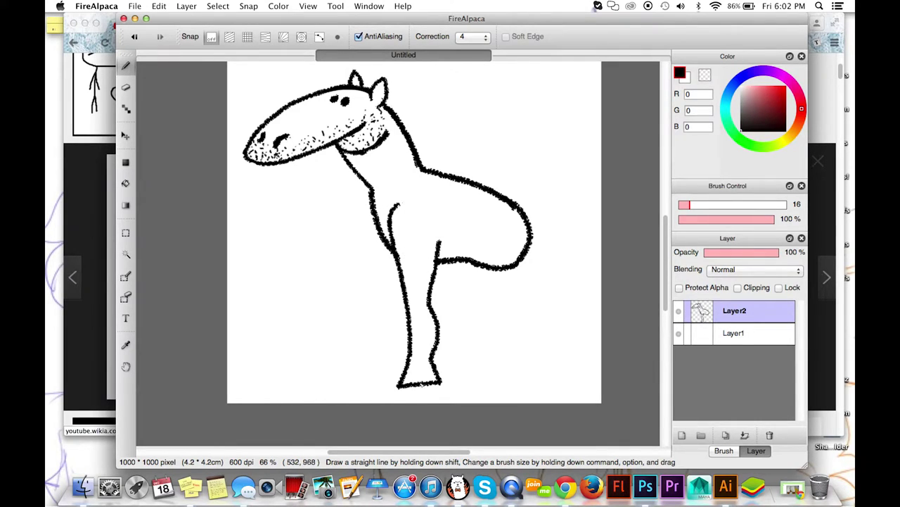
left_click_drag(405, 379, 436, 363)
Draw the far front leg beside the near one and fill in a black forelock and mane.
left_click_drag(383, 246, 396, 278)
key("super+z")
mouse_move(373, 220)
left_mouse_down()
mouse_move(398, 306)
mouse_move(384, 378)
mouse_move(402, 380)
left_mouse_up()
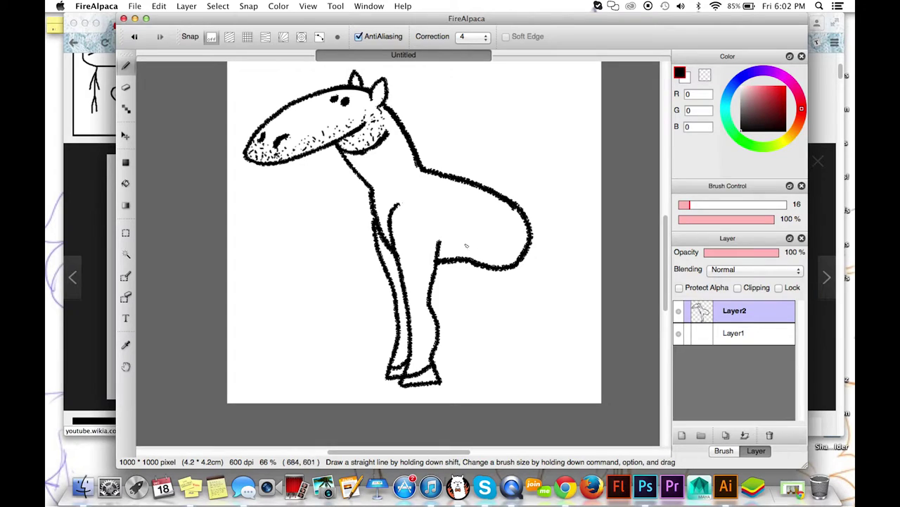
mouse_move(365, 75)
left_mouse_down()
mouse_move(399, 101)
mouse_move(419, 153)
left_mouse_up()
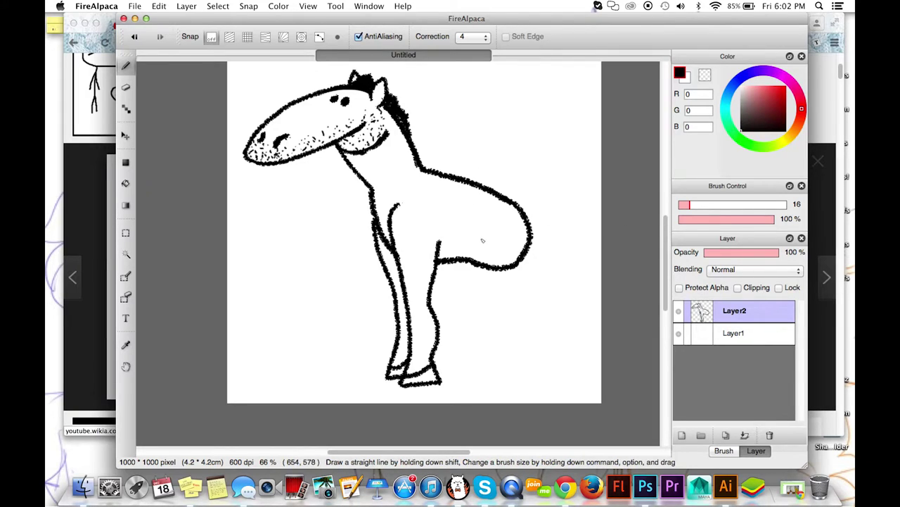
Draw the near hind leg below the rump and the far hind leg in front of it, both with hooves.
mouse_move(477, 233)
left_mouse_down()
mouse_move(473, 274)
mouse_move(486, 299)
left_mouse_up()
mouse_move(529, 248)
left_mouse_down()
mouse_move(526, 287)
mouse_move(544, 315)
mouse_move(539, 359)
left_mouse_up()
mouse_move(495, 299)
left_mouse_down()
mouse_move(496, 386)
mouse_move(533, 383)
mouse_move(538, 354)
mouse_move(538, 365)
left_mouse_up()
key("super+z")
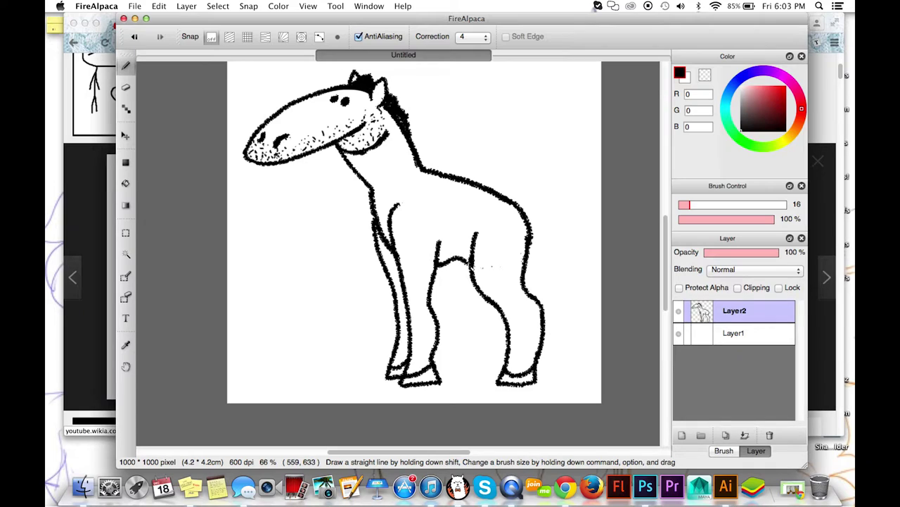
mouse_move(445, 263)
left_mouse_down()
mouse_move(454, 308)
mouse_move(474, 322)
mouse_move(465, 369)
mouse_move(494, 368)
mouse_move(507, 329)
left_mouse_up()
left_click_drag(467, 358, 507, 342)
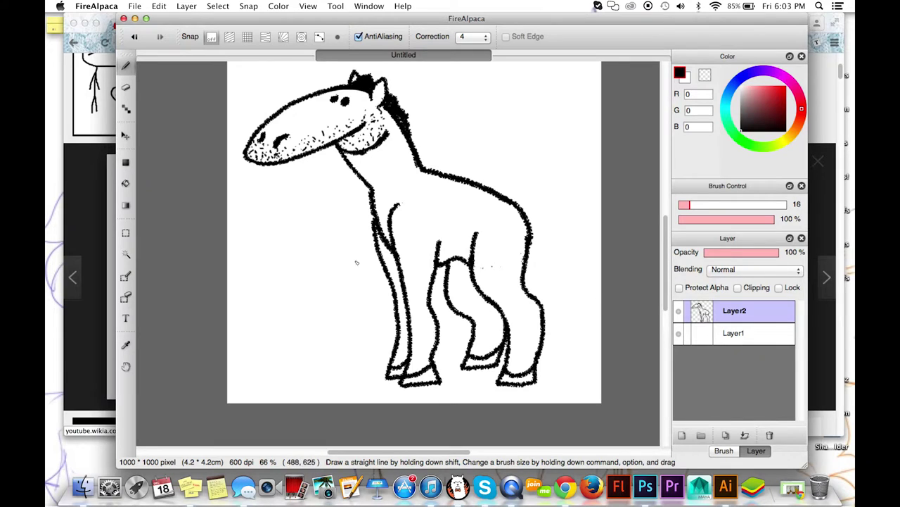
Thicken the horse's throat line and draw a bushy black tail hanging from the rump.
left_click_drag(350, 160, 365, 179)
key("super+z")
mouse_move(533, 218)
left_mouse_down()
mouse_move(556, 246)
mouse_move(555, 325)
left_mouse_up()
left_click_drag(533, 228, 553, 324)
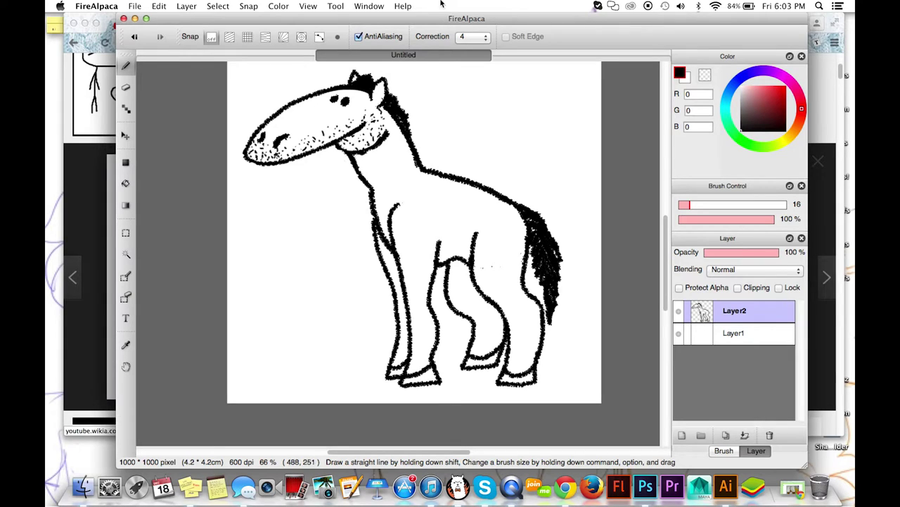
Transform the horse to a smaller size and place it near the canvas's lower edge.
key("super+minus")
left_click(222, 5)
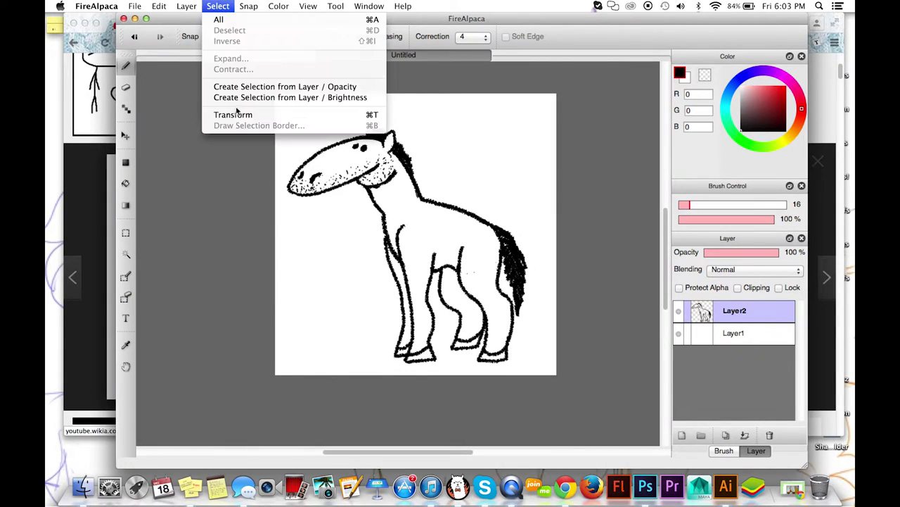
left_click(234, 114)
left_click_drag(533, 358, 505, 331)
left_click_drag(466, 292, 461, 314)
key("Return")
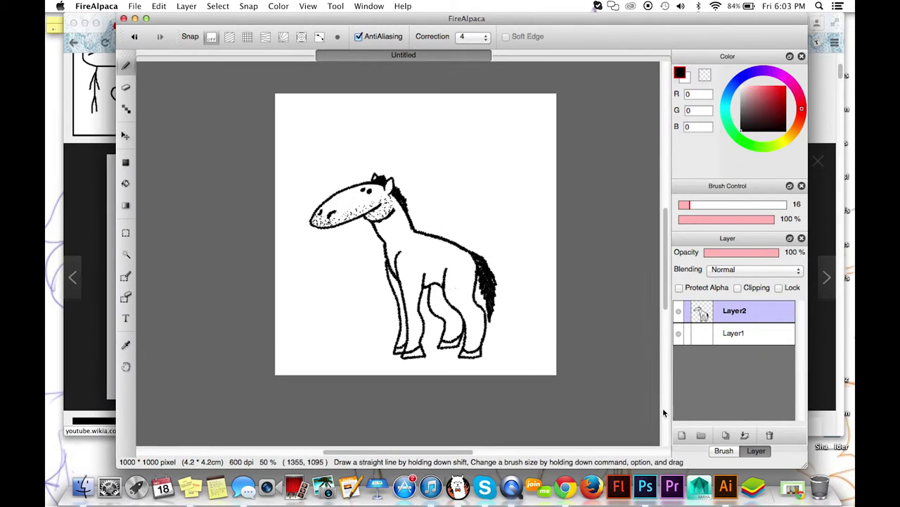
Lower the opacity of the horse layer and add a new layer above it.
left_click(739, 252)
left_click(681, 435)
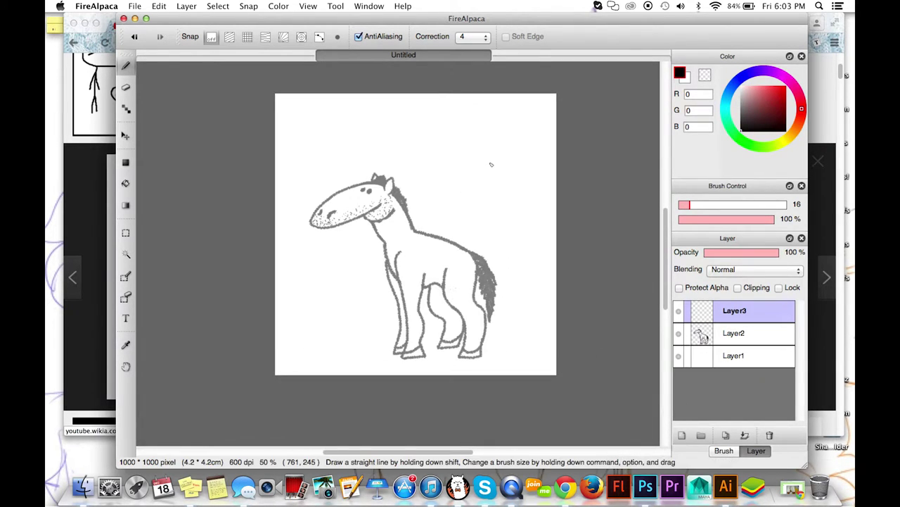
Check the reference image in Chrome and draw a round circle above the horse's back for the rider's head.
key("super+plus")
left_click_drag(501, 241, 482, 252)
key("super+plus")
left_click_drag(484, 222, 450, 283)
left_click(106, 267)
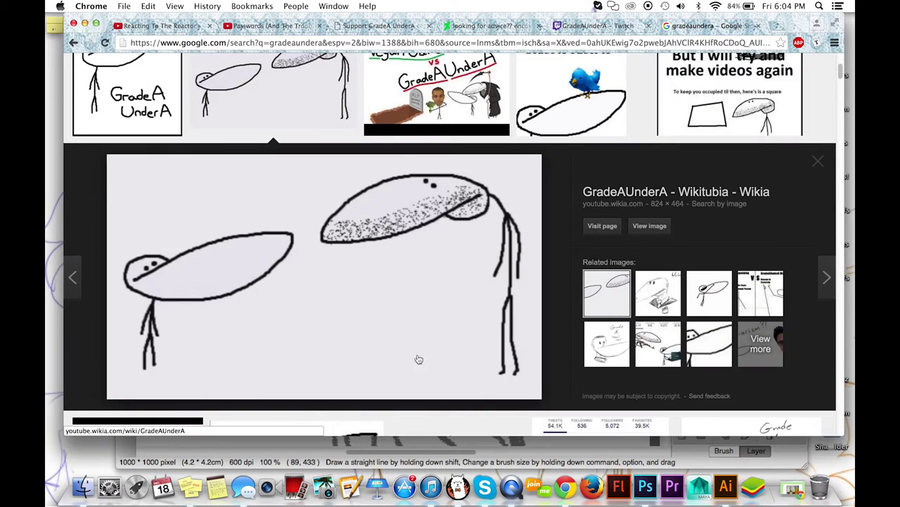
left_click(528, 444)
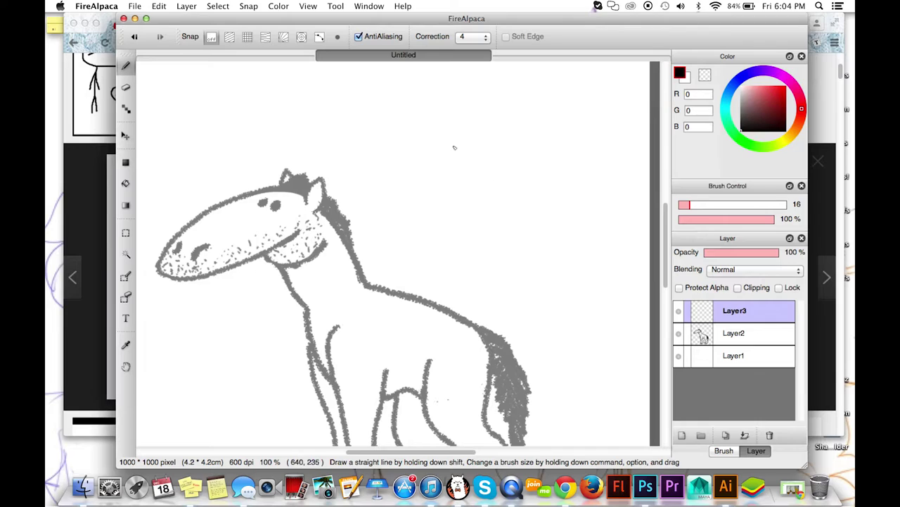
mouse_move(429, 156)
left_mouse_down()
mouse_move(401, 195)
mouse_move(424, 215)
mouse_move(456, 171)
mouse_move(467, 196)
mouse_move(402, 209)
mouse_move(450, 207)
mouse_move(415, 213)
mouse_move(445, 159)
mouse_move(406, 176)
mouse_move(467, 184)
mouse_move(428, 224)
left_mouse_up()
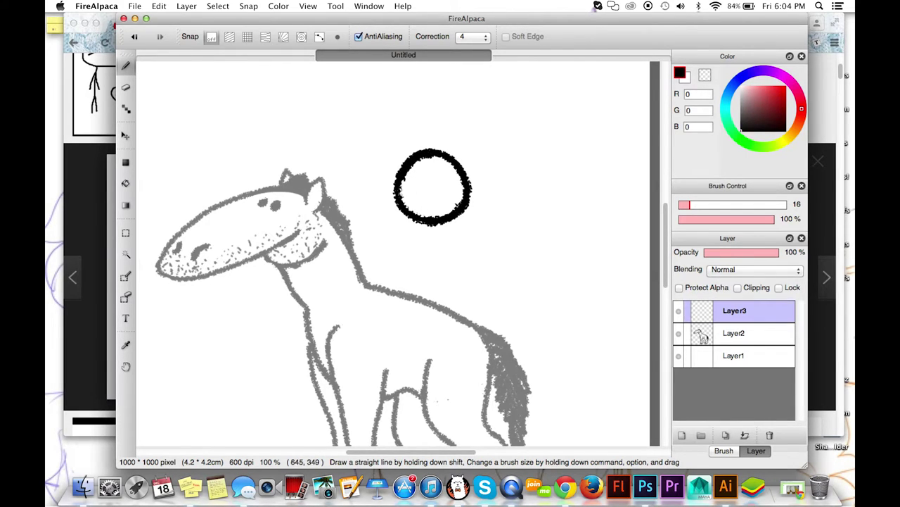
Set the drawing window beside the reference and extend the rider's round head into a long, upward-pointing chin.
mouse_move(411, 19)
left_mouse_down()
mouse_move(626, 19)
mouse_move(517, 24)
left_mouse_up()
left_click_drag(540, 229, 461, 216)
key("super+z")
mouse_move(531, 226)
left_mouse_down()
mouse_move(468, 204)
mouse_move(424, 170)
mouse_move(418, 146)
mouse_move(442, 140)
mouse_move(498, 161)
mouse_move(547, 200)
left_mouse_up()
mouse_move(519, 167)
left_mouse_down()
mouse_move(507, 197)
mouse_move(522, 221)
left_mouse_up()
Set the brush size to 11 and draw the rider's mouth line and two dot eyes.
left_click(793, 211)
left_click_drag(517, 179, 539, 204)
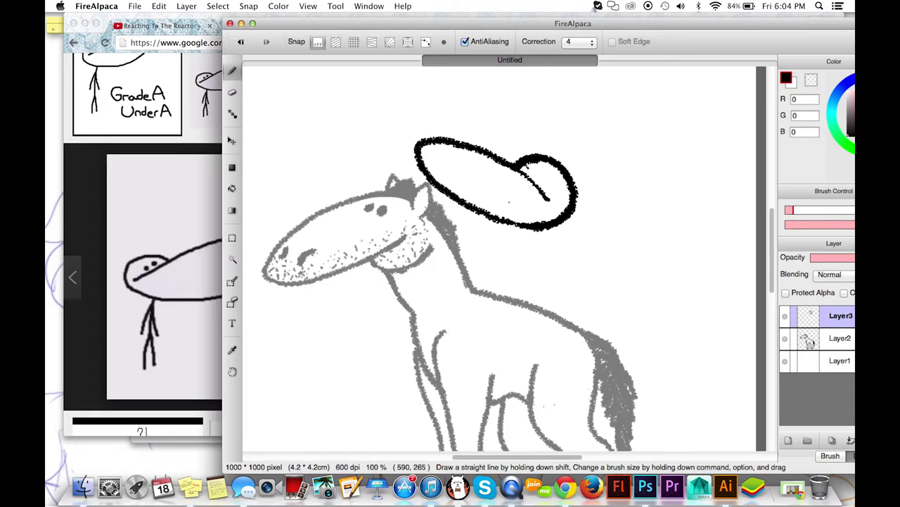
left_click(542, 183)
left_click(535, 178)
Move the drawing window back and rotate the rider's head clockwise so the chin points more steeply upward.
left_click_drag(507, 20, 483, 25)
double_click(483, 26)
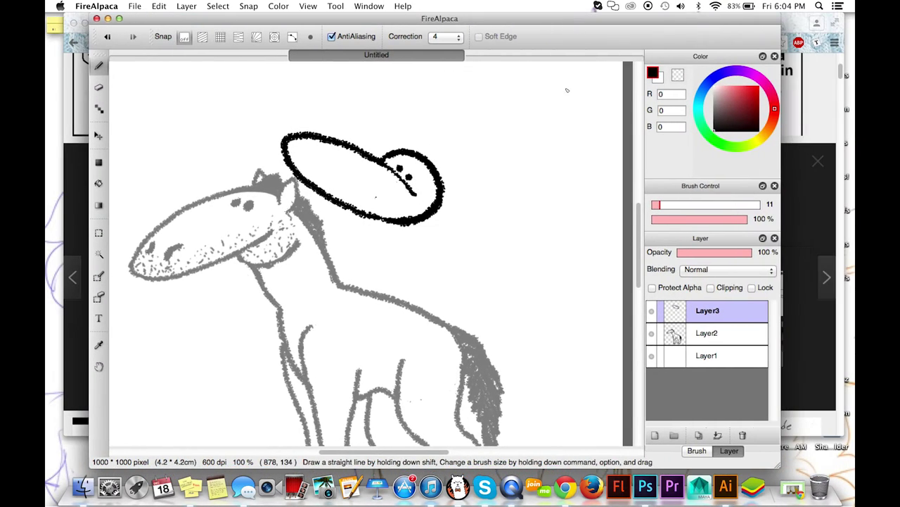
left_click(218, 6)
left_click(347, 121)
left_click_drag(465, 111, 431, 151)
key("Return")
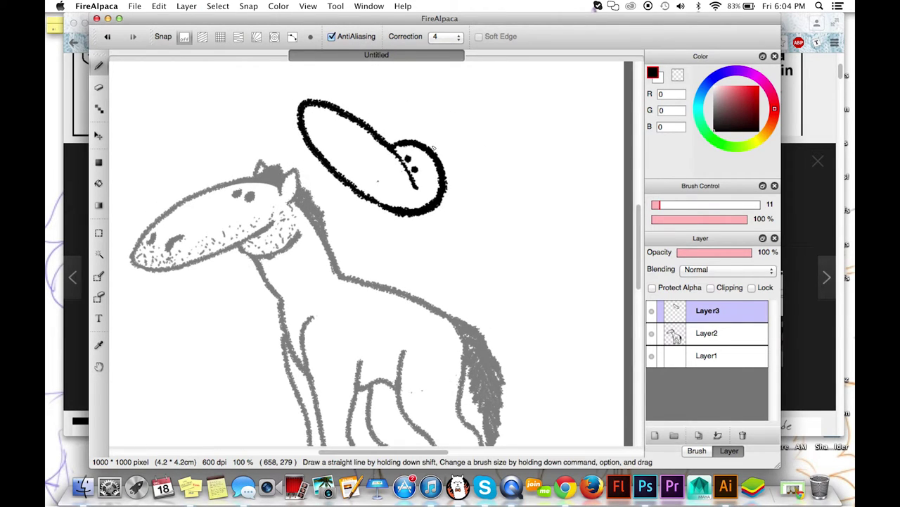
Draw the rider's stick body down to the horse's back, a bent leg over its flank, and two curved arms.
mouse_move(594, 36)
left_mouse_down()
mouse_move(683, 35)
mouse_move(639, 36)
left_mouse_up()
mouse_move(436, 211)
left_mouse_down()
mouse_move(440, 289)
mouse_move(425, 292)
mouse_move(441, 332)
left_mouse_up()
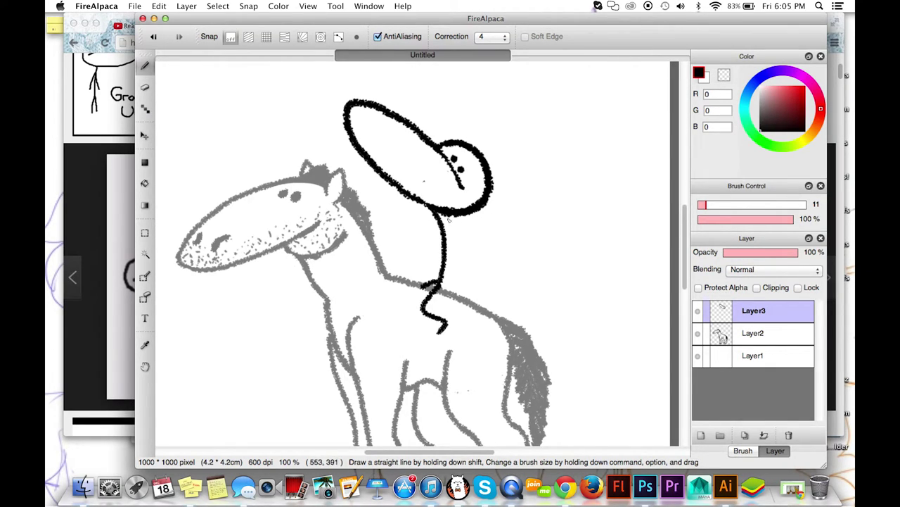
mouse_move(438, 214)
left_mouse_down()
mouse_move(458, 235)
mouse_move(453, 259)
left_mouse_up()
left_click_drag(433, 216, 376, 201)
scroll(494, 224, "up", 2)
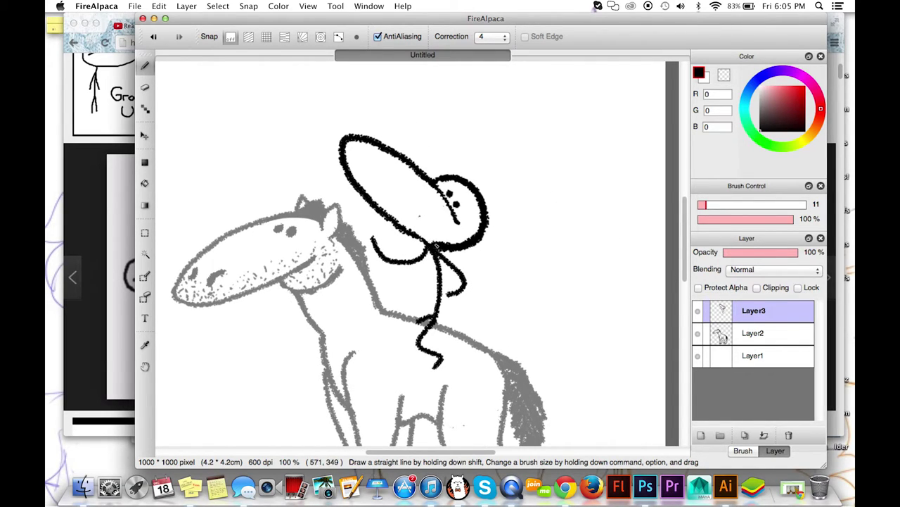
key("super+minus")
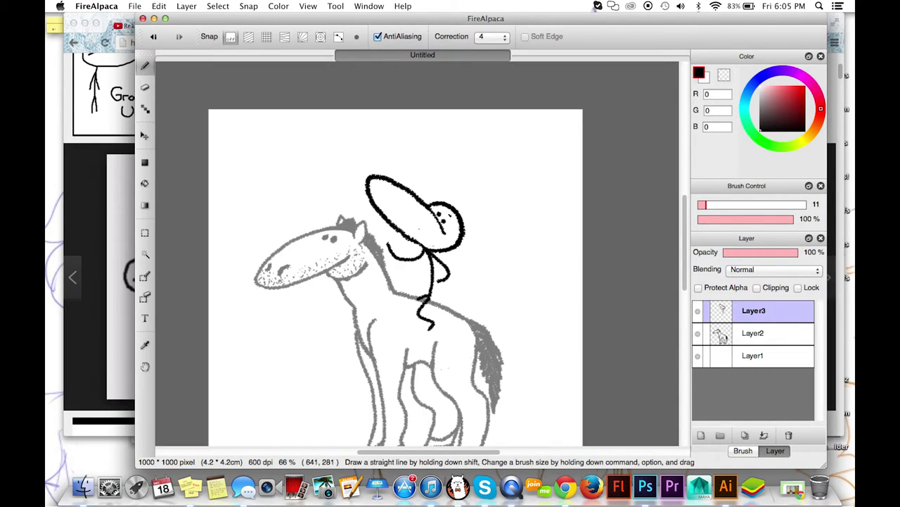
Draw a small cowboy hat with a crown, wide brim and band, tilted on the back of the rider's head.
left_click_drag(471, 308, 476, 282)
key("super+plus")
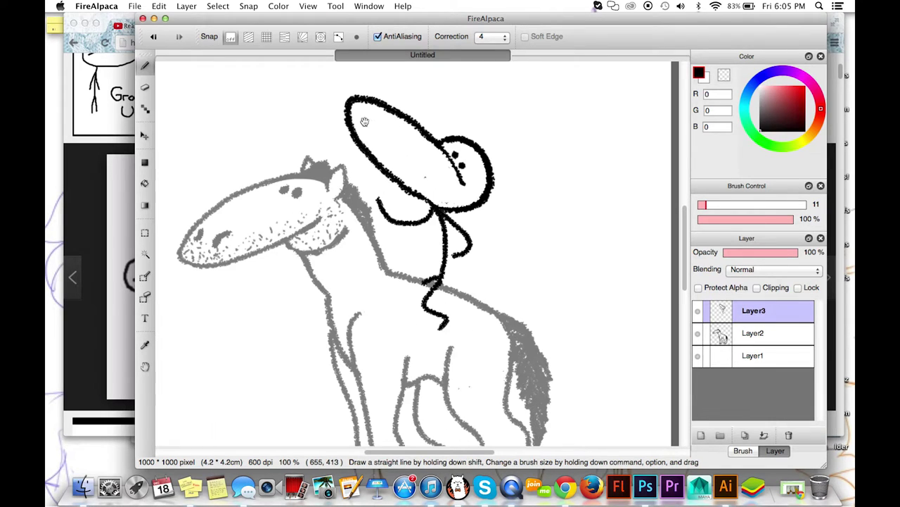
left_click_drag(525, 179, 507, 199)
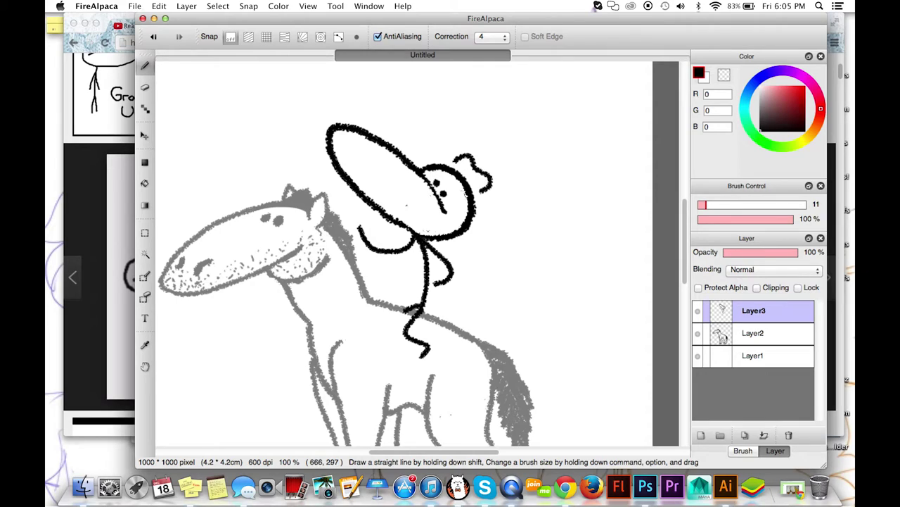
left_click_drag(432, 145, 501, 211)
left_click_drag(446, 158, 476, 202)
left_click_drag(440, 151, 470, 188)
key("super+z")
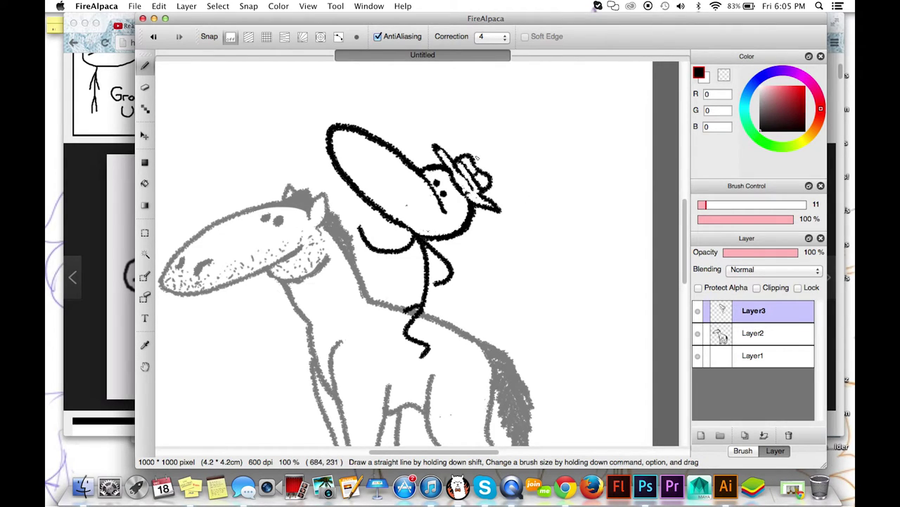
scroll(476, 158, "down", 5)
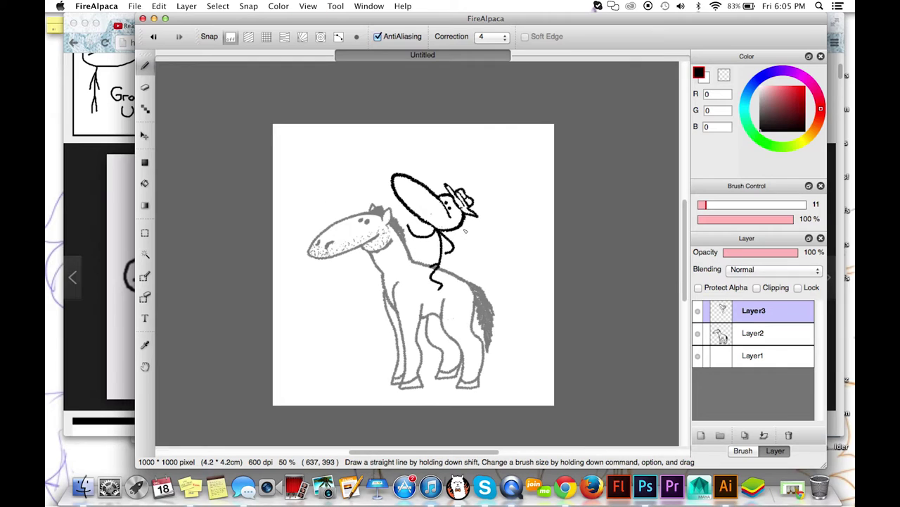
Restore the horse layer's opacity to 100 % and touch up where the rider meets the horse's back with brush size 6.
left_click(745, 334)
left_click_drag(767, 254, 822, 262)
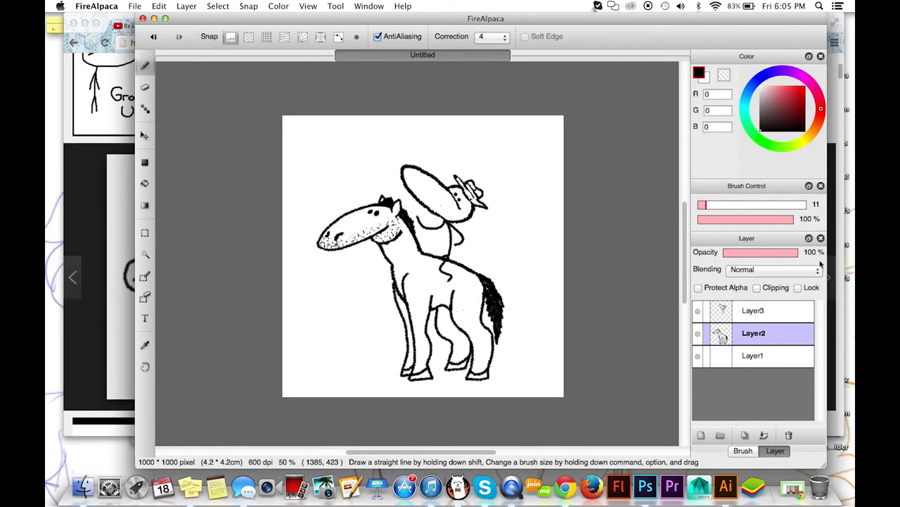
key("super+plus")
key("super+plus")
left_click_drag(501, 262, 440, 274)
left_click_drag(706, 205, 701, 205)
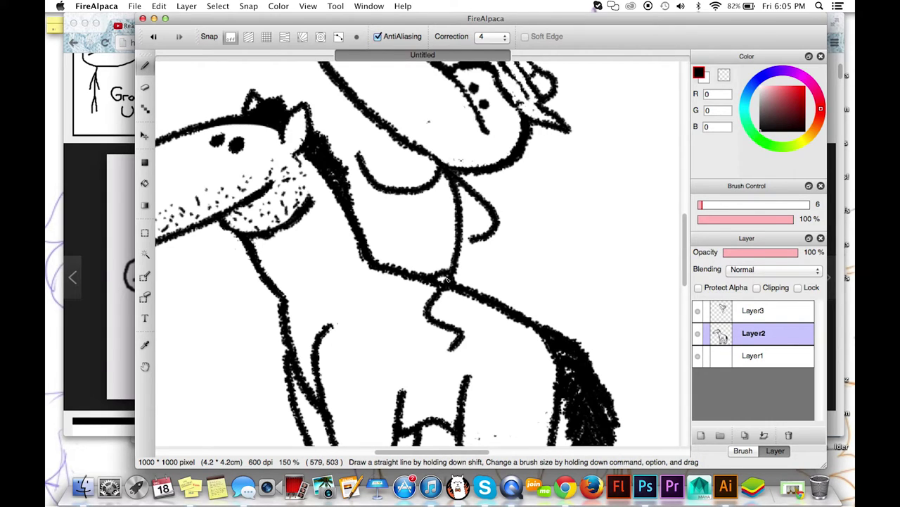
scroll(474, 255, "down", 3)
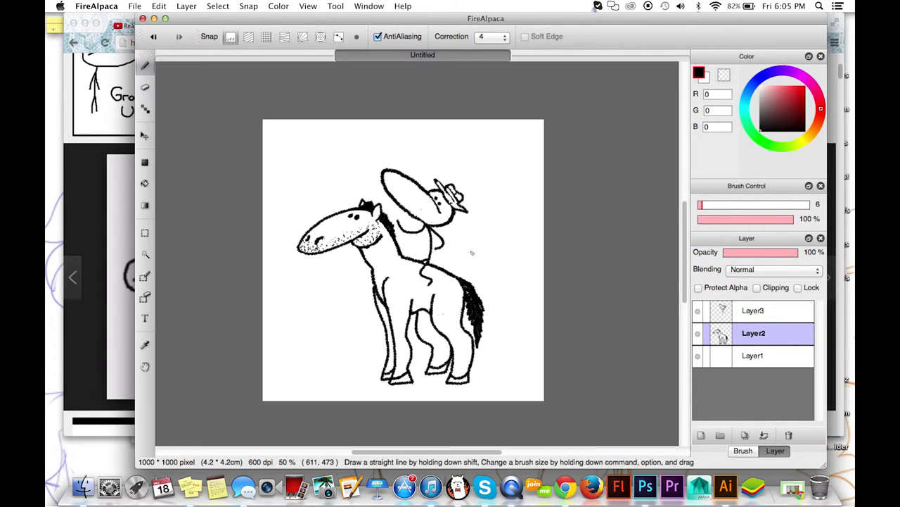
Nudge the rider layer slightly into place on the horse's back and merge it down into the horse layer.
left_click(713, 310)
key("v")
left_click_drag(448, 218, 445, 220)
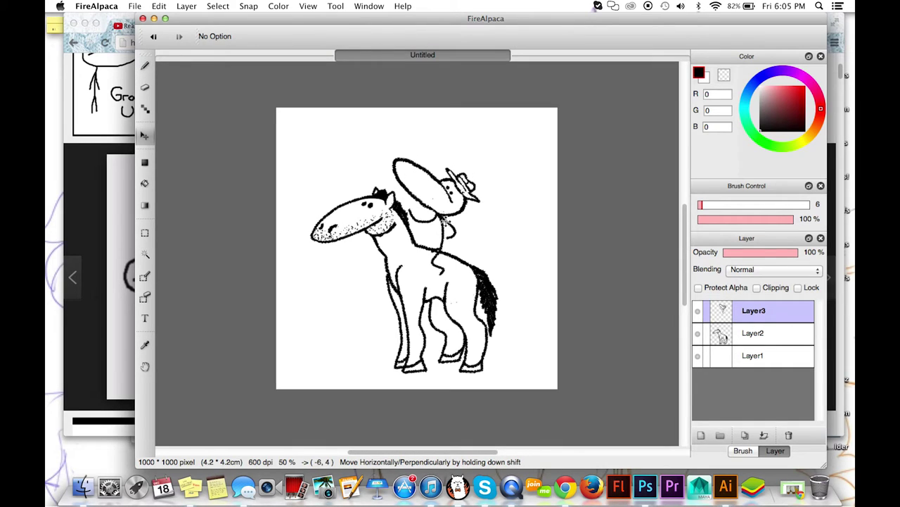
left_click(764, 435)
left_click(145, 65)
scroll(212, 81, "up", 1)
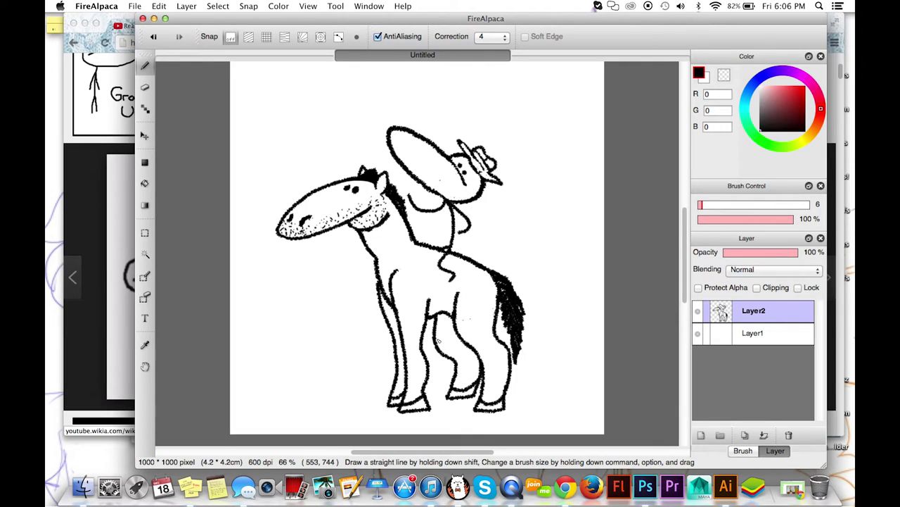
scroll(508, 127, "down", 1)
Nudge the merged drawing slightly up and left, and draw small grass tufts on both sides of the hooves with brush size 9.
left_click(145, 135)
left_click_drag(425, 280, 422, 277)
left_click(145, 65)
left_click(704, 205)
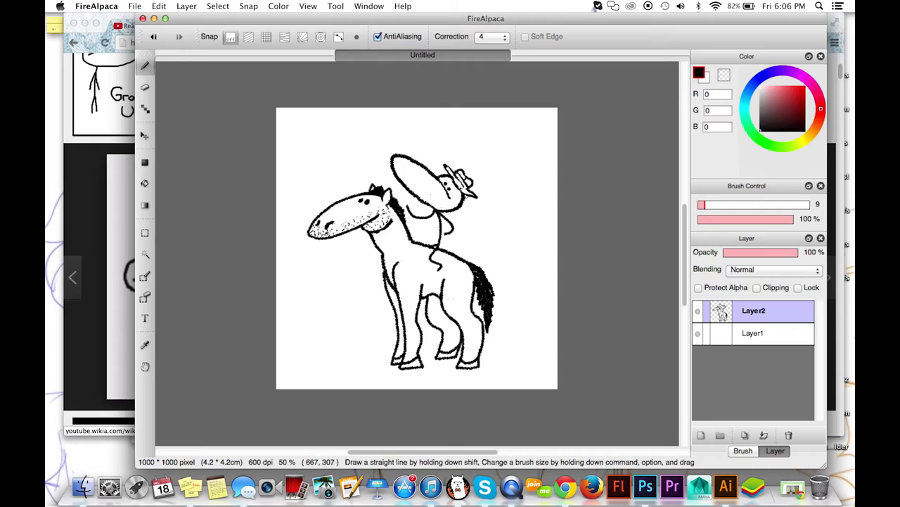
key("super+plus")
left_click_drag(447, 339, 446, 322)
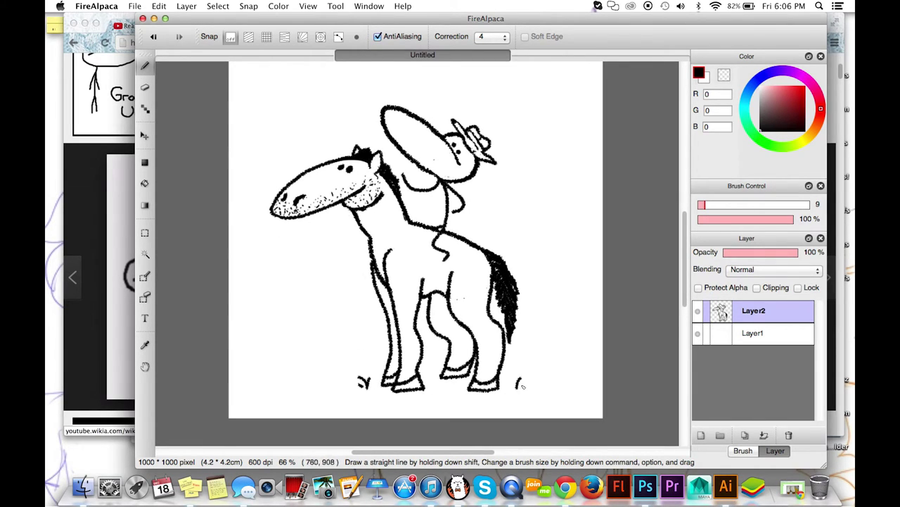
scroll(427, 294, "up", 1)
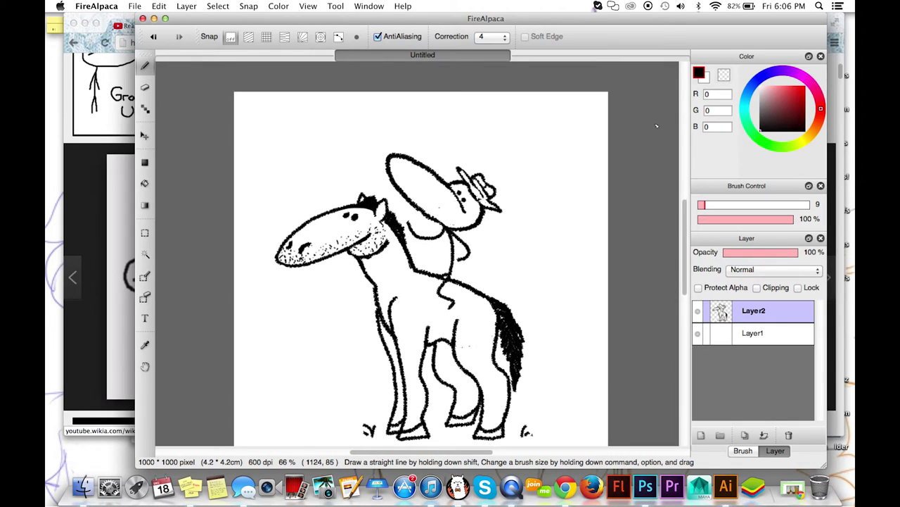
Move the whole drawing down so the hooves stand near the canvas's bottom edge.
scroll(203, 182, "down", 2)
left_click(145, 135)
mouse_move(448, 322)
left_mouse_down()
mouse_move(444, 334)
mouse_move(423, 328)
left_mouse_up()
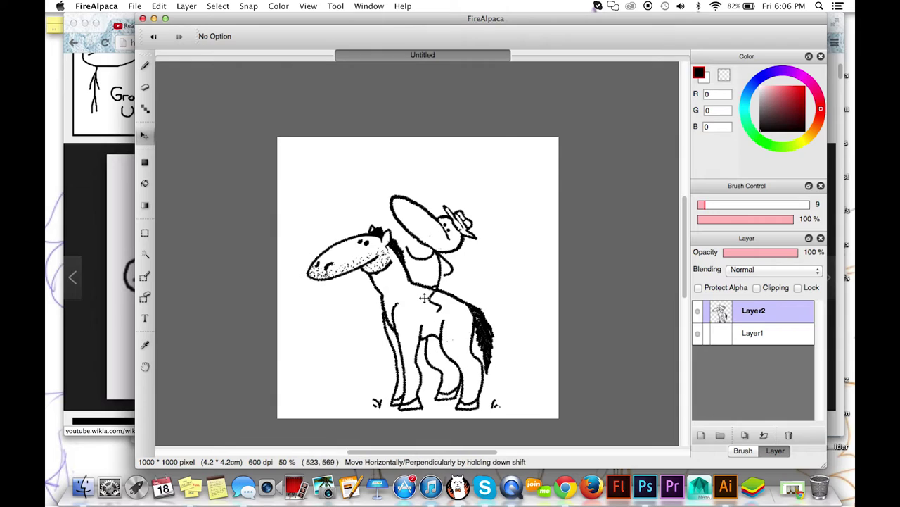
Add a new layer and hand-letter "Grade" above the rider in blue (43, 79, 148) with brush size 20.
left_click(145, 66)
left_click(701, 435)
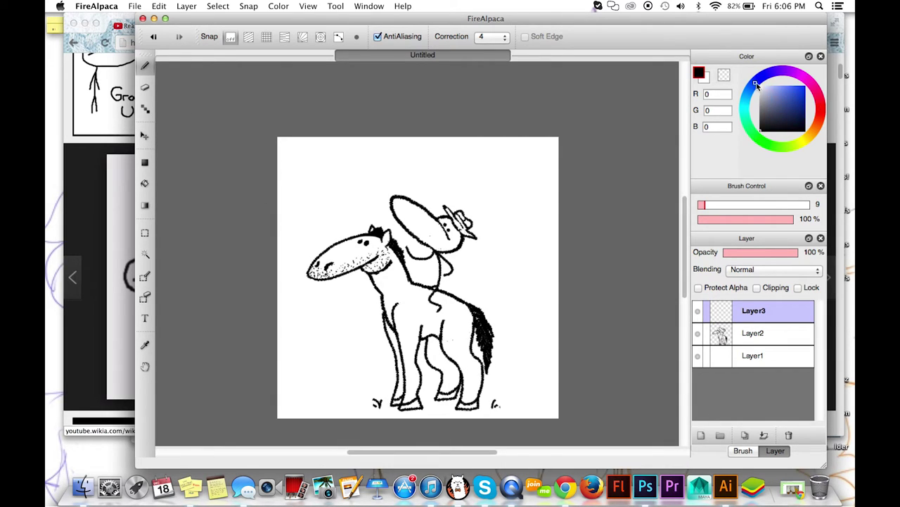
left_click_drag(310, 21, 294, 21)
left_click_drag(770, 107, 776, 104)
left_click_drag(697, 204, 696, 205)
mouse_move(330, 148)
left_mouse_down()
mouse_move(337, 194)
mouse_move(325, 173)
left_mouse_up()
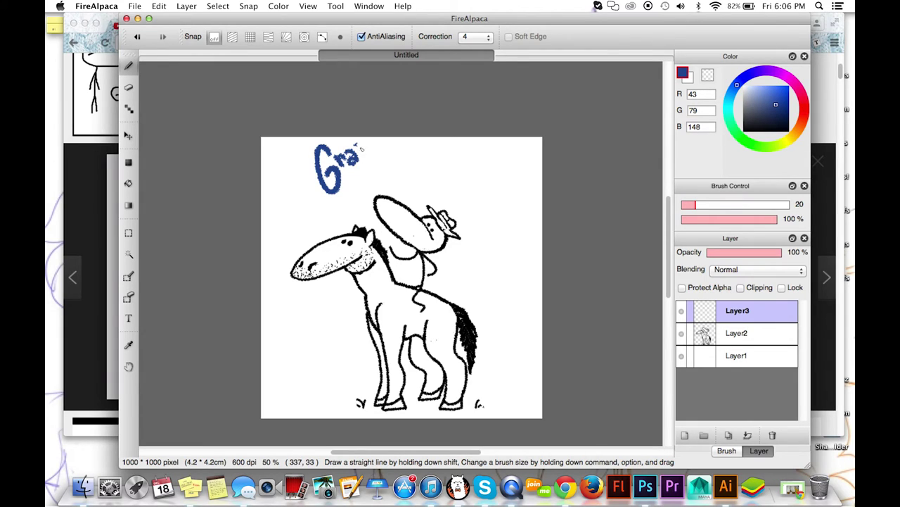
Continue the title with a large "A", undo the oversized letters after it, and letter "Under" with brush size 15.
left_click_drag(388, 142, 392, 178)
mouse_move(381, 150)
left_mouse_down()
mouse_move(395, 143)
mouse_move(391, 171)
mouse_move(426, 150)
left_mouse_up()
key("super+z")
key("super+z")
key("super+z")
left_click(693, 205)
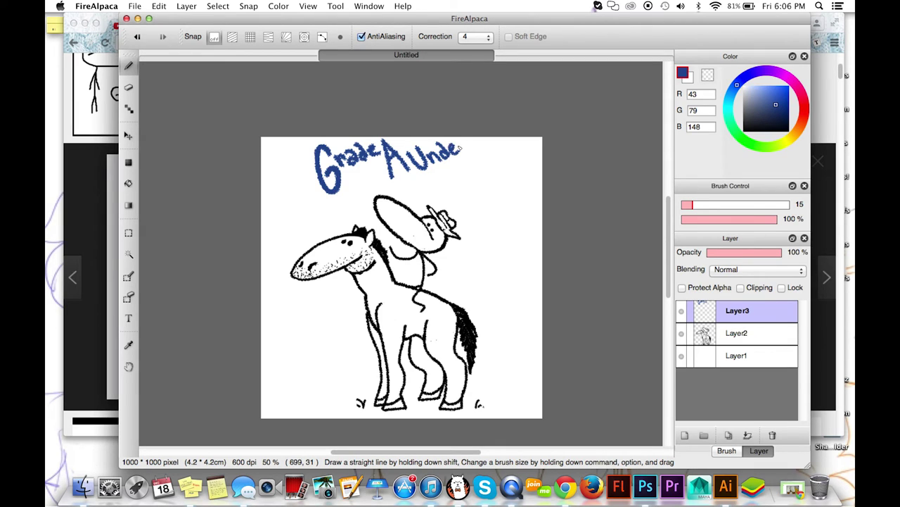
Move the lettering slightly down and finish the title with a final large "A".
left_click(128, 135)
left_click_drag(346, 169, 344, 180)
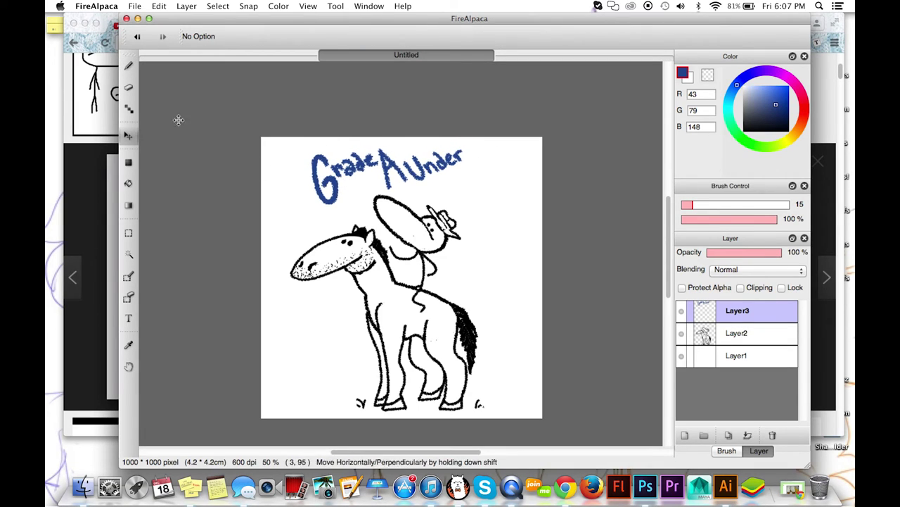
left_click(128, 65)
left_click_drag(475, 143, 477, 170)
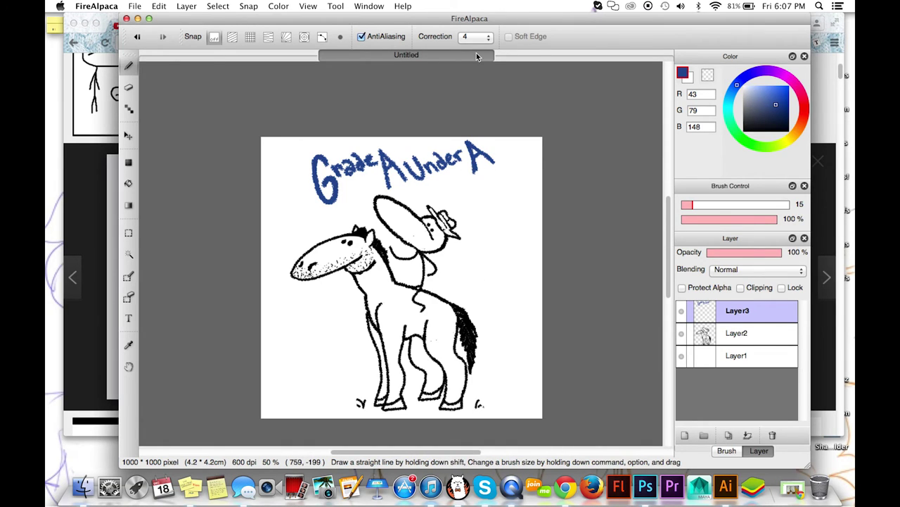
Shift the finished title slightly left to centre it above the drawing.
key("super+minus")
left_click(128, 135)
left_click_drag(413, 195, 403, 193)
key("super+plus")
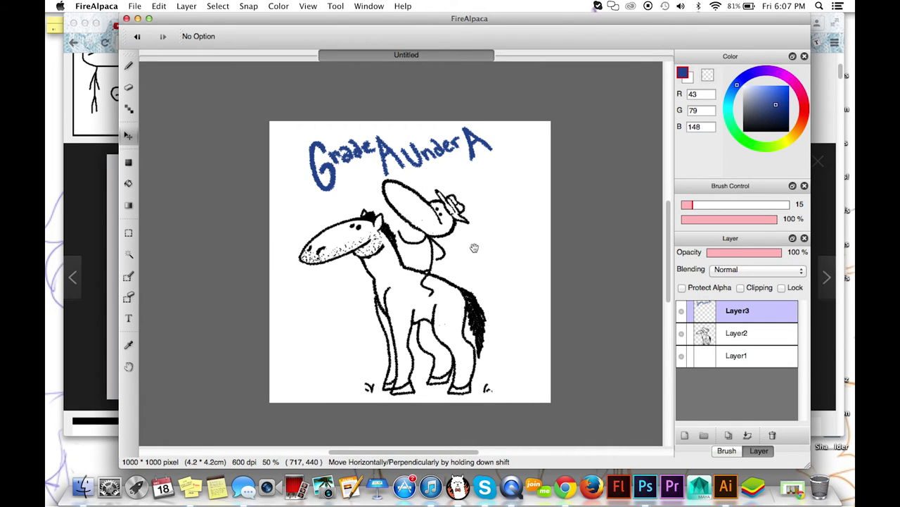
left_click_drag(469, 248, 468, 247)
left_click(128, 65)
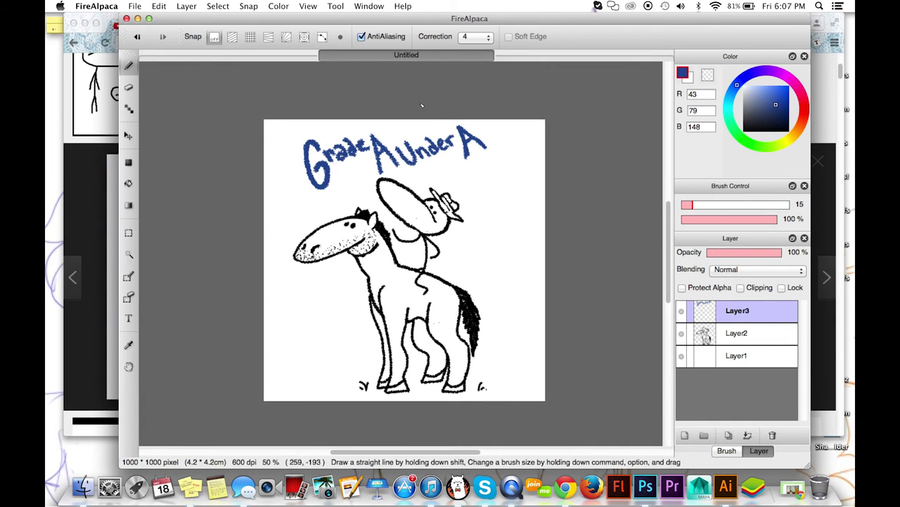
Merge the title and drawing layers down into the base layer and add a new layer above it.
left_click(747, 435)
left_click(747, 434)
left_click(684, 435)
Draw the artist's signature behind the rider in dark purple (60, 22, 92) with brush size 4.
left_click_drag(737, 127, 768, 71)
left_click(778, 115)
left_click_drag(693, 204, 683, 205)
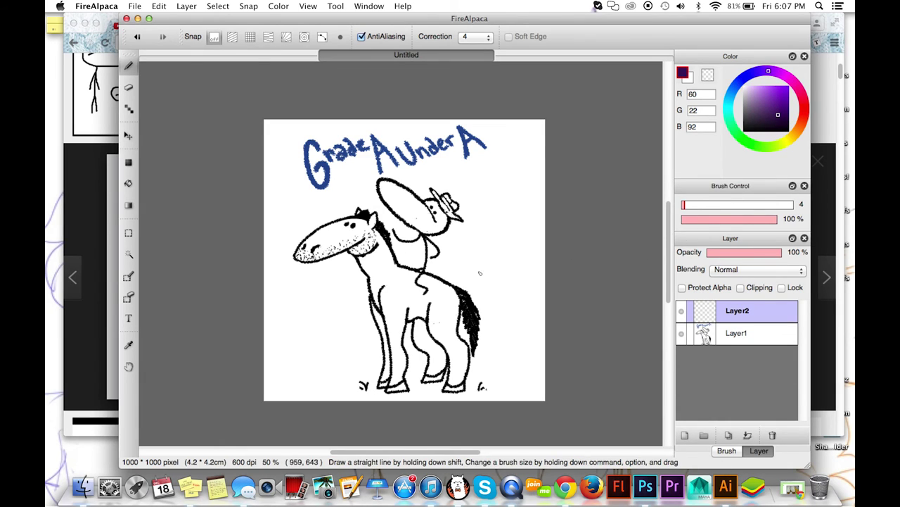
left_click_drag(485, 261, 495, 252)
Lower the signature layer's opacity, move the signature down over the horse's hind hoof, and merge it into the drawing.
left_click_drag(721, 251, 732, 252)
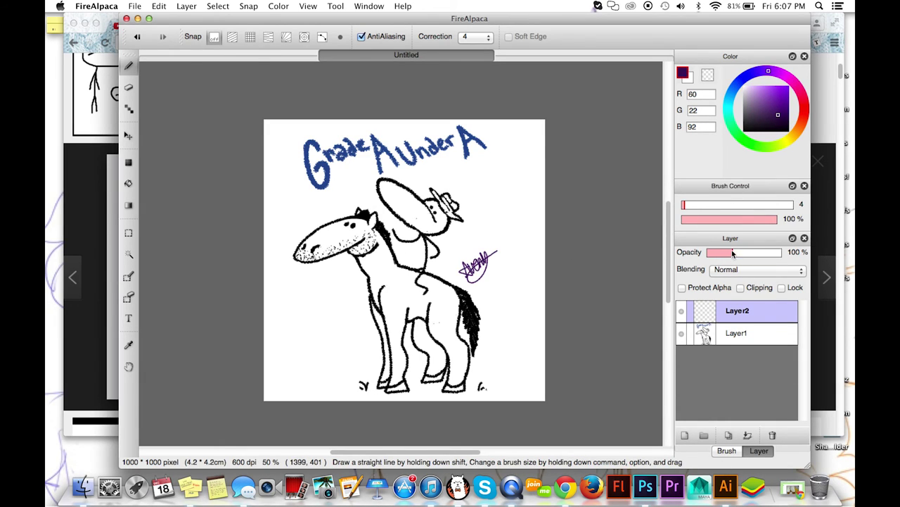
left_click(128, 136)
mouse_move(490, 271)
left_mouse_down()
mouse_move(460, 356)
mouse_move(435, 384)
mouse_move(492, 383)
mouse_move(479, 385)
left_mouse_up()
left_click(748, 435)
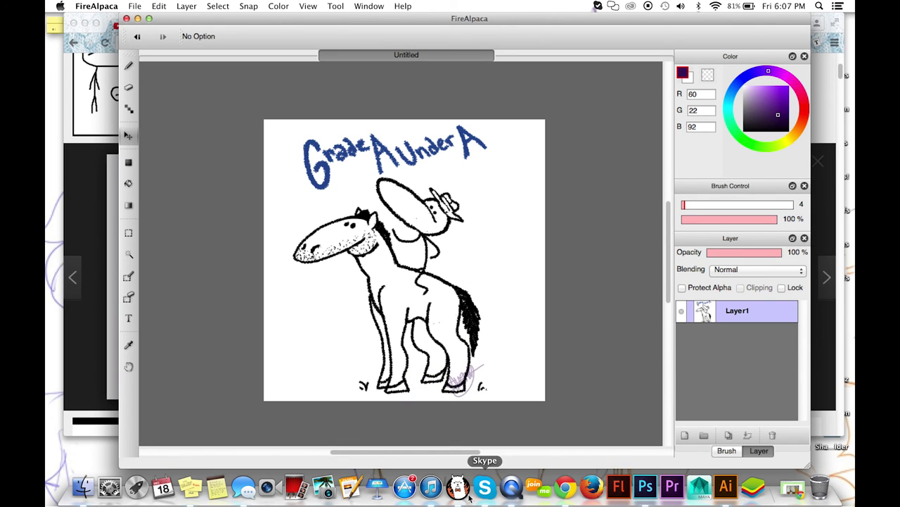